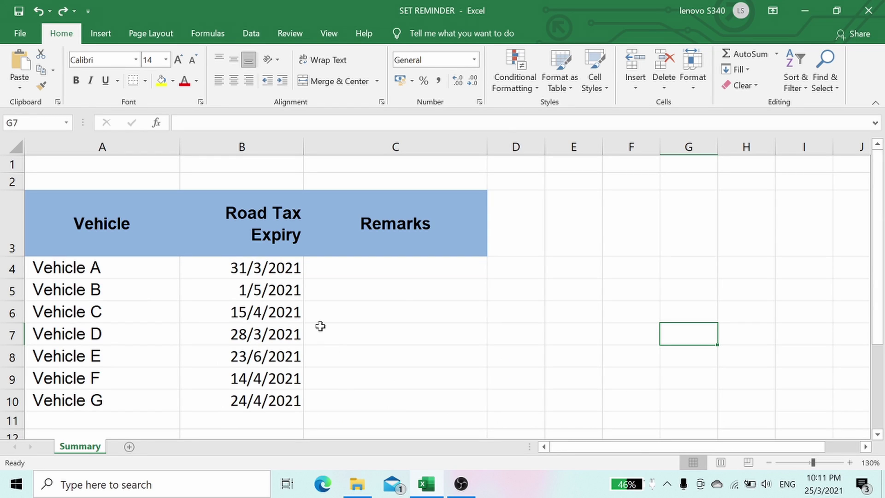
In C4, begin the formula =IF(B4<TODAY()+7,"SEND REMINDER"," ") referencing Vehicle A's expiry date
{"action": "left_click", "coordinate": [410, 274]}
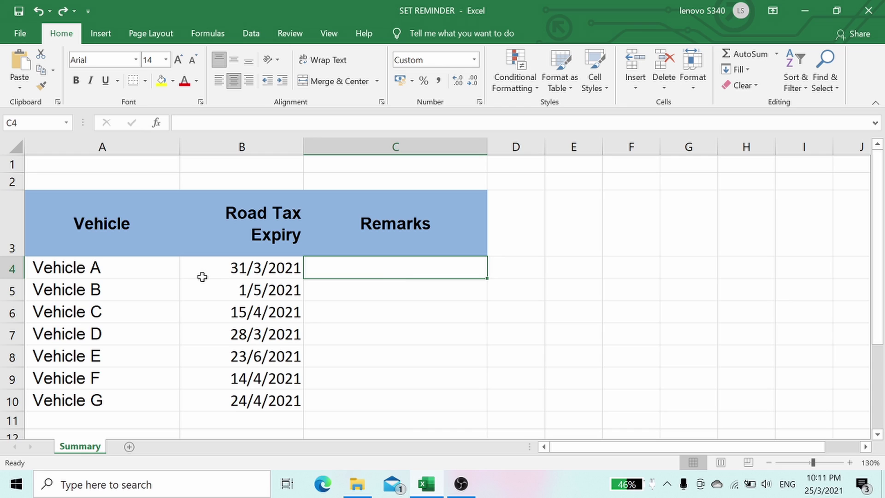
{"action": "type", "text": "="}
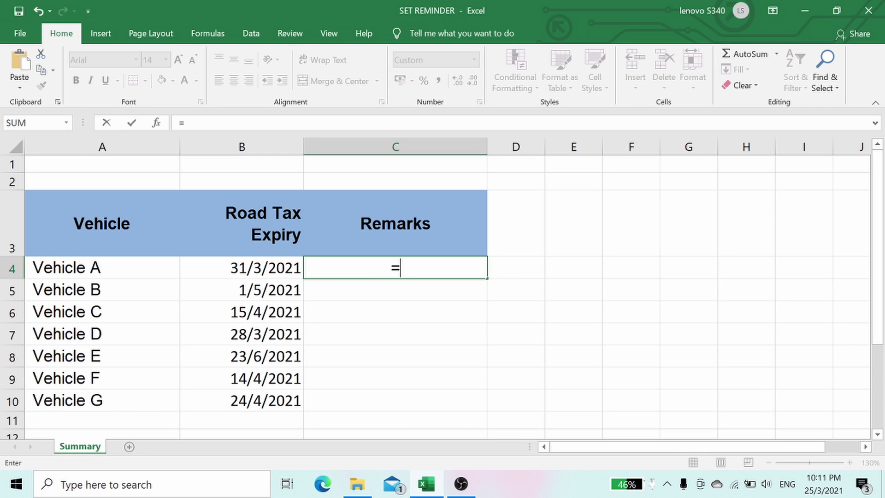
{"action": "type", "text": "IF"}
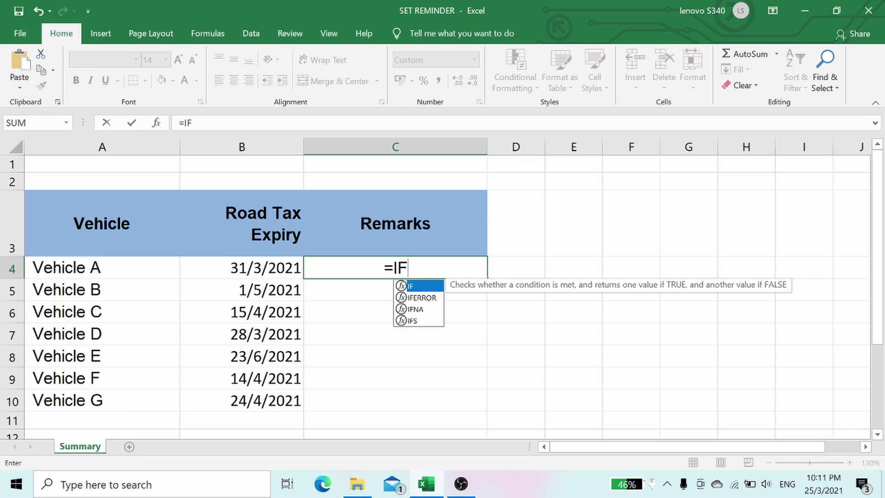
{"action": "type", "text": "("}
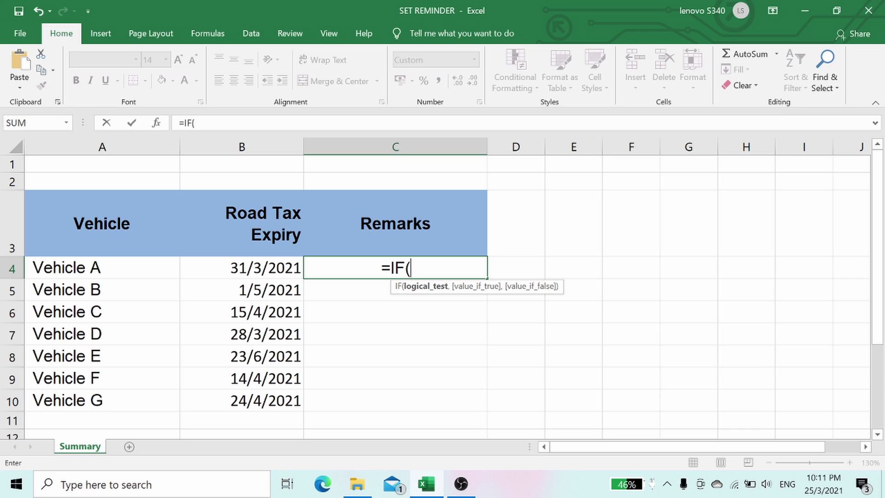
{"action": "left_click", "coordinate": [275, 272]}
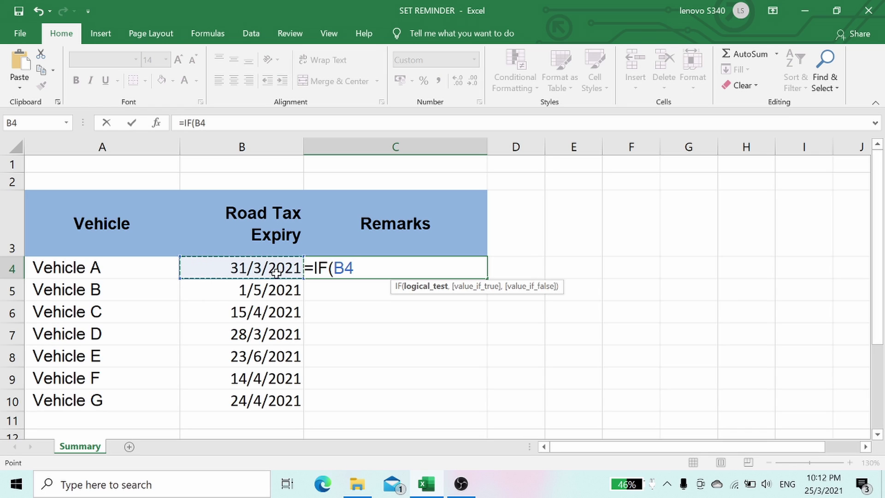
{"action": "type", "text": "<"}
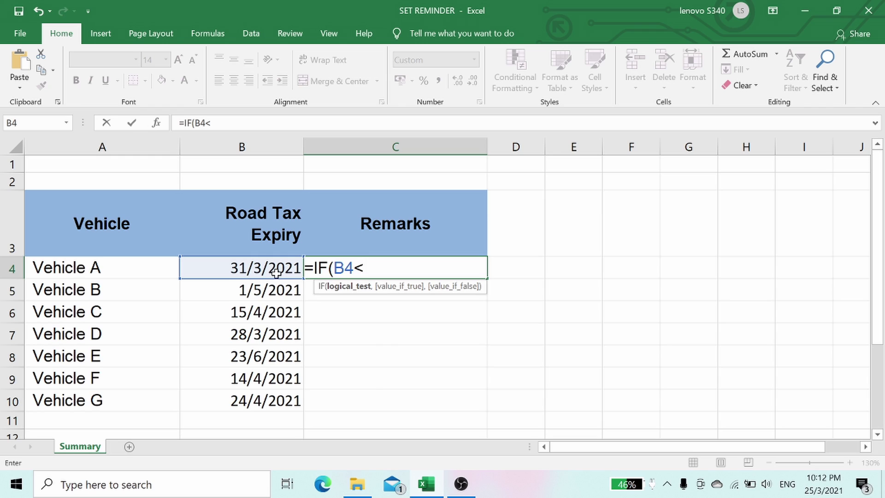
{"action": "type", "text": "TODA"}
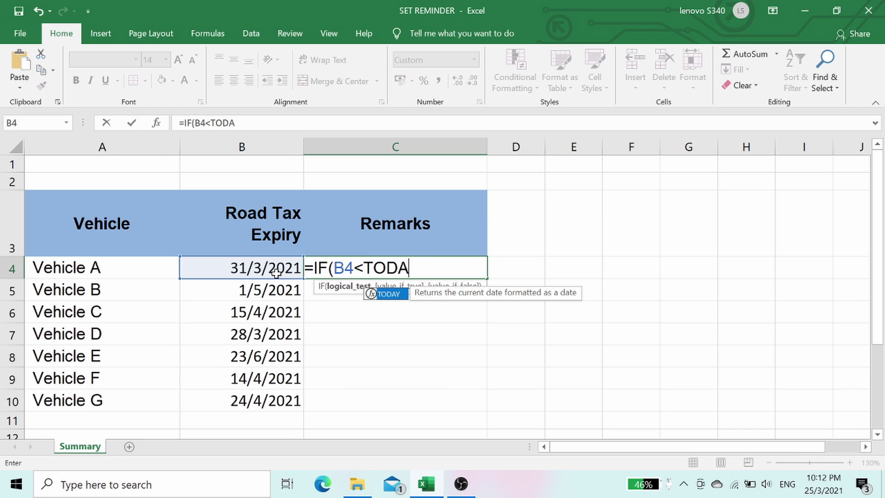
{"action": "type", "text": "Y("}
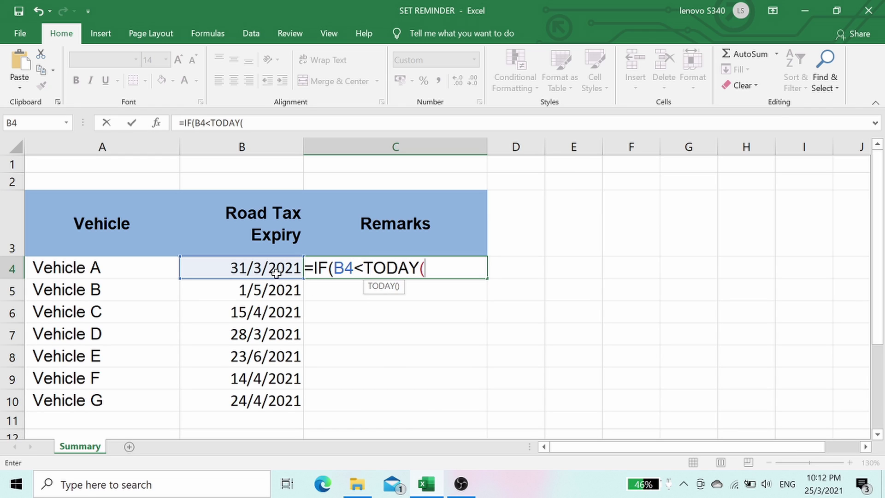
{"action": "type", "text": ")"}
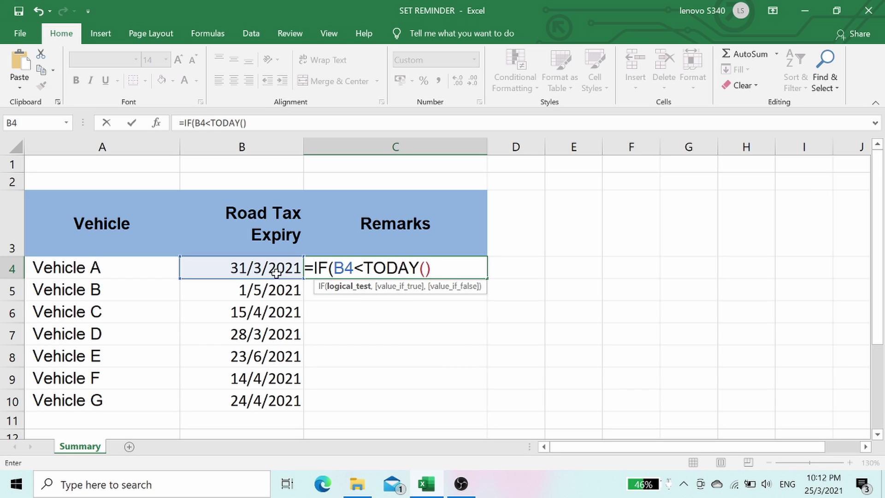
{"action": "type", "text": "+"}
{"action": "type", "text": "7"}
{"action": "type", "text": ","}
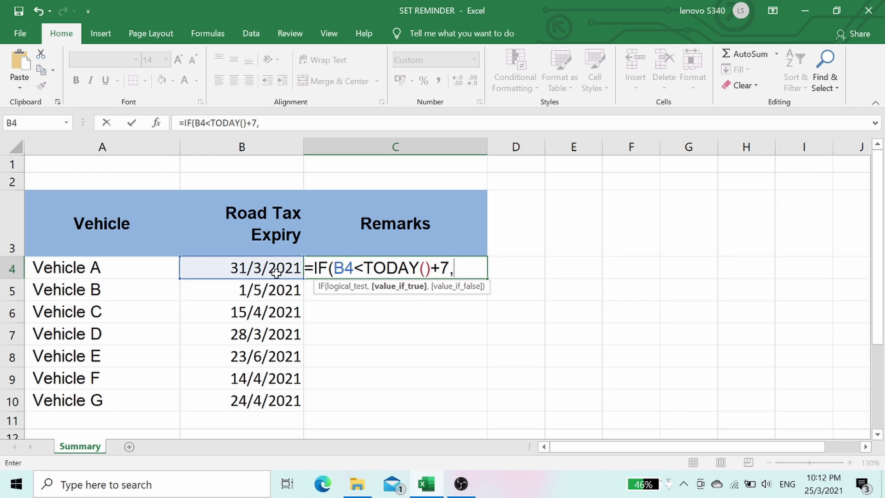
{"action": "type", "text": "\""}
{"action": "type", "text": "SEN"}
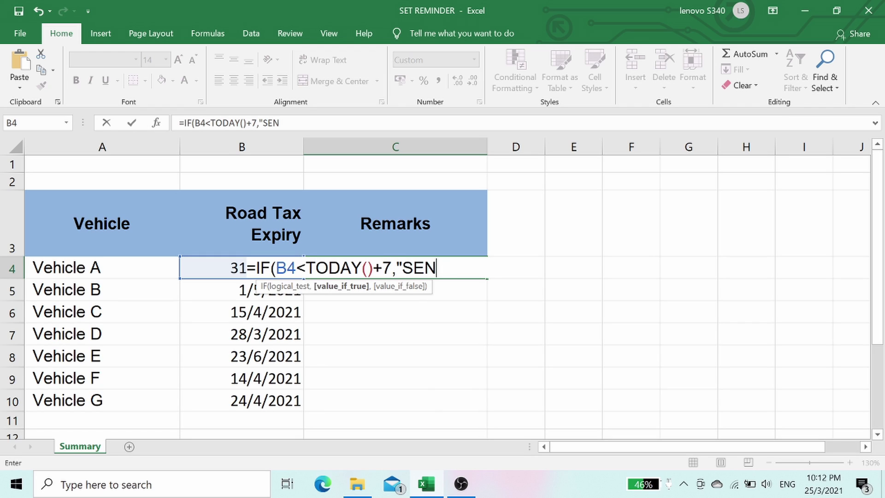
{"action": "type", "text": "D"}
{"action": "type", "text": " REMIND"}
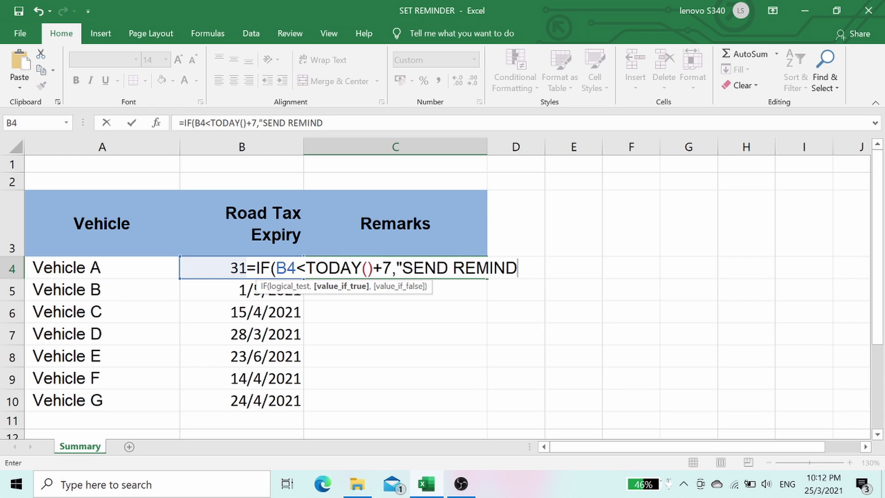
{"action": "type", "text": "ER"}
{"action": "type", "text": "\""}
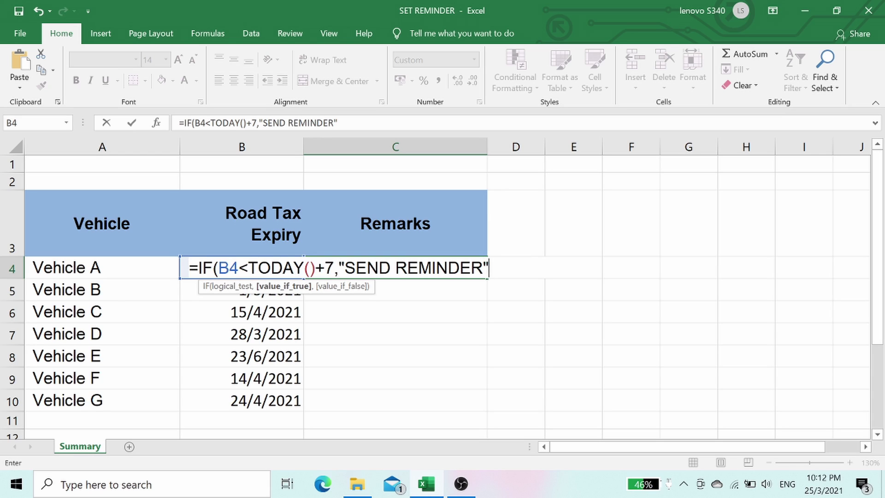
{"action": "type", "text": ","}
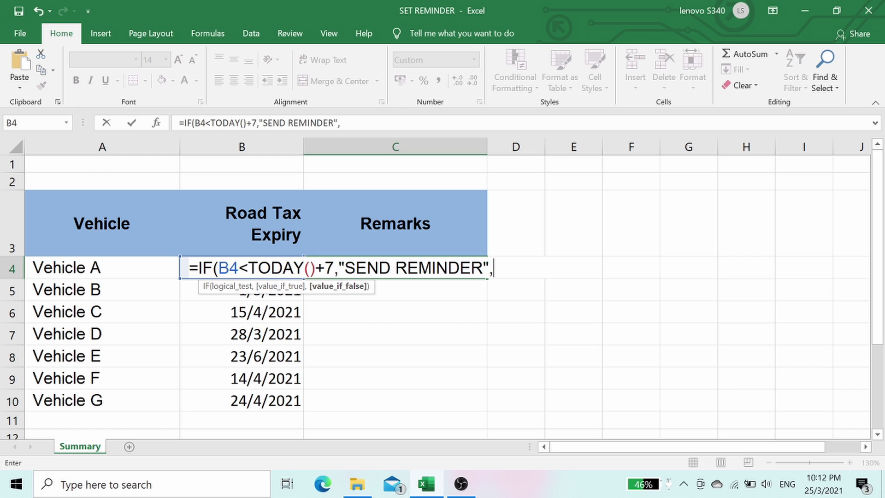
{"action": "type", "text": "\" "}
{"action": "type", "text": "\""}
{"action": "type", "text": ")"}
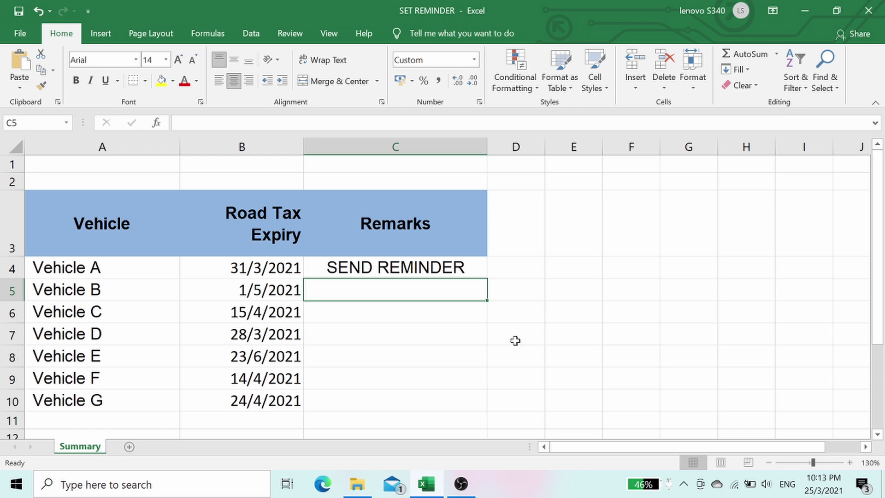
Fill the C4 reminder formula down through C10 for all seven vehicles
{"action": "left_click", "coordinate": [396, 268]}
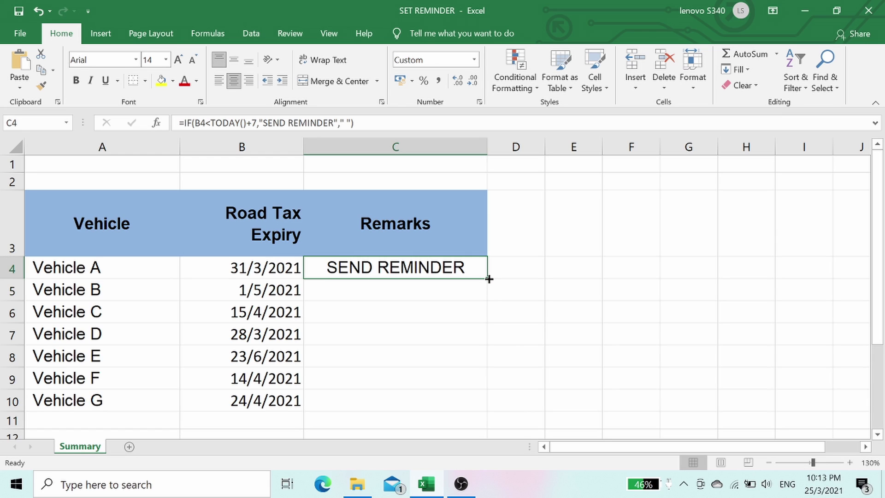
{"action": "left_click_drag", "start_coordinate": [489, 279], "coordinate": [459, 405]}
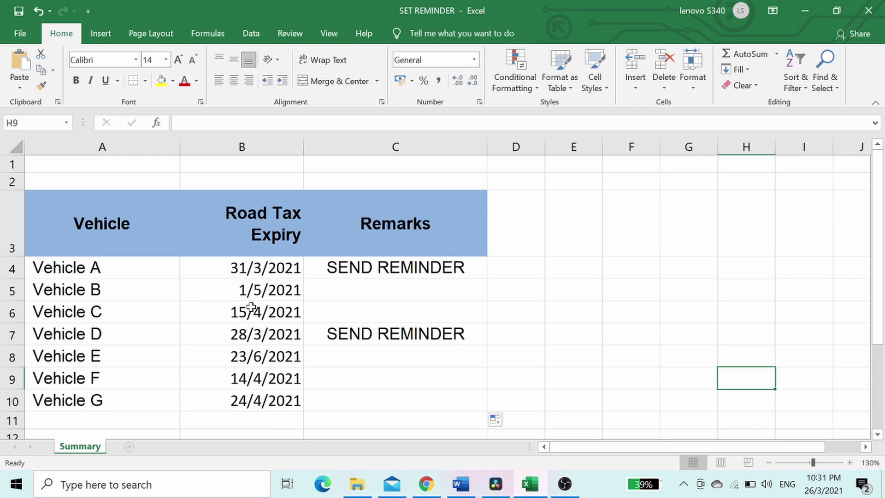
Select the expiry dates B4:B10 and choose Conditional Formatting > New Rule
{"action": "left_click_drag", "start_coordinate": [252, 270], "coordinate": [250, 403]}
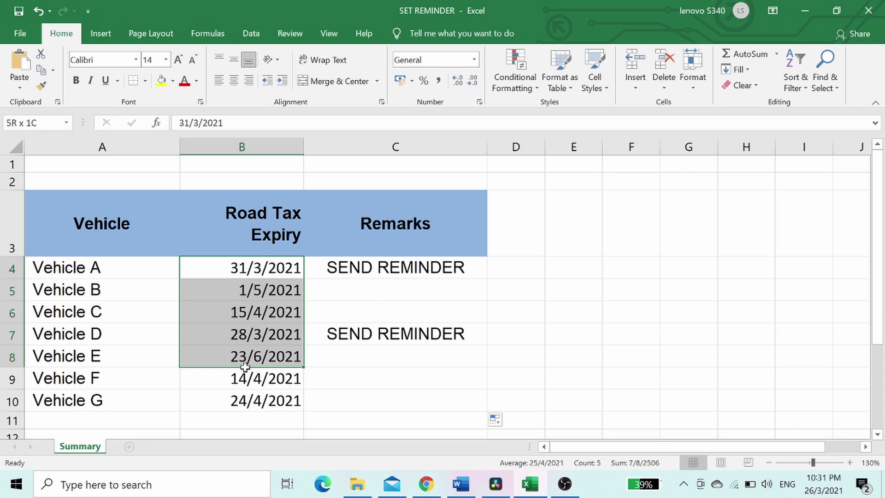
{"action": "left_click", "coordinate": [515, 84]}
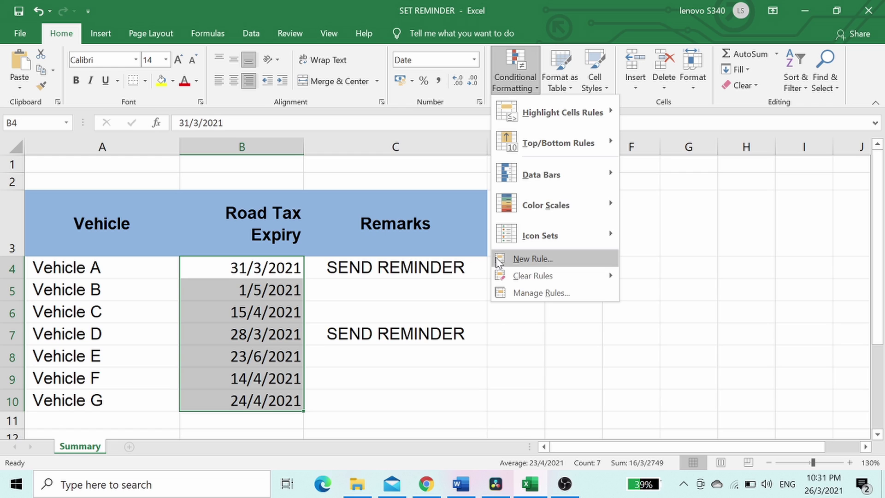
{"action": "left_click", "coordinate": [498, 262]}
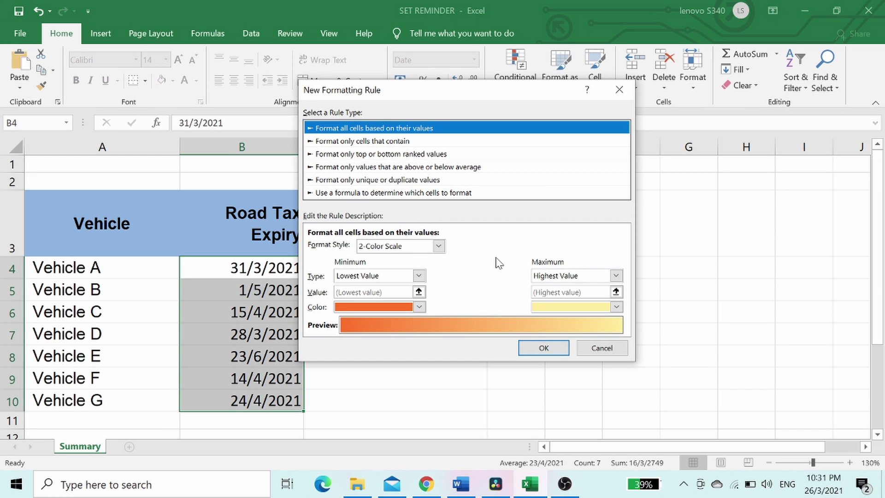
Choose 'Use a formula to determine which cells to format' with =AND(B4<TODAY()+7)
{"action": "left_click", "coordinate": [450, 194]}
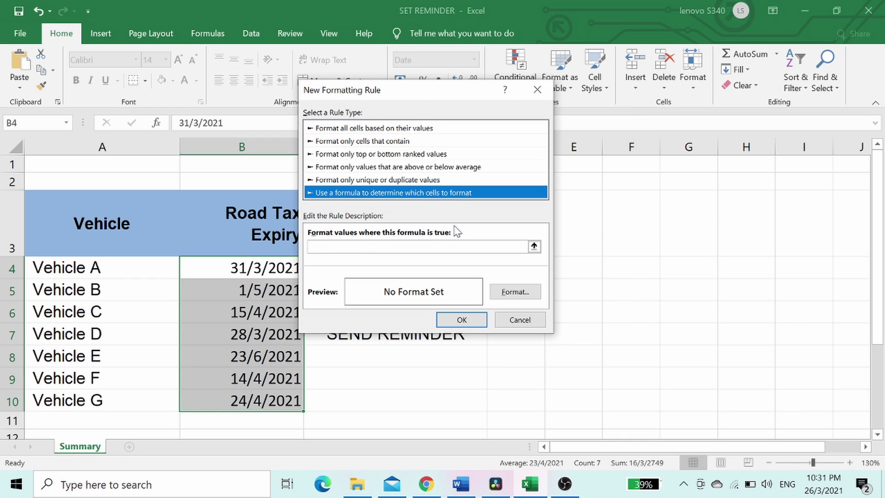
{"action": "left_click", "coordinate": [415, 246]}
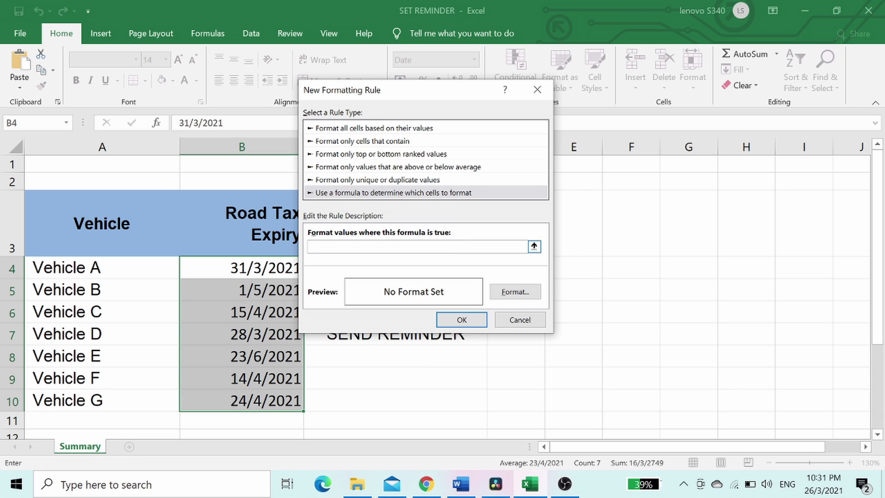
{"action": "type", "text": "="}
{"action": "type", "text": "AND"}
{"action": "type", "text": "("}
{"action": "type", "text": "B4"}
{"action": "type", "text": "<"}
{"action": "type", "text": "TODAY"}
{"action": "type", "text": "("}
{"action": "type", "text": ")"}
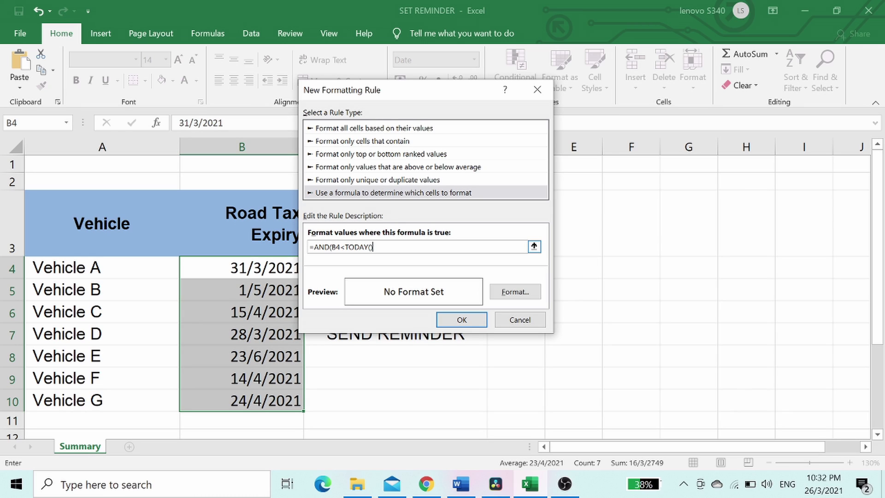
{"action": "type", "text": "+"}
{"action": "type", "text": "7"}
{"action": "type", "text": ")"}
Set the rule's format to a chosen font colour and a red cell fill
{"action": "left_click", "coordinate": [512, 292]}
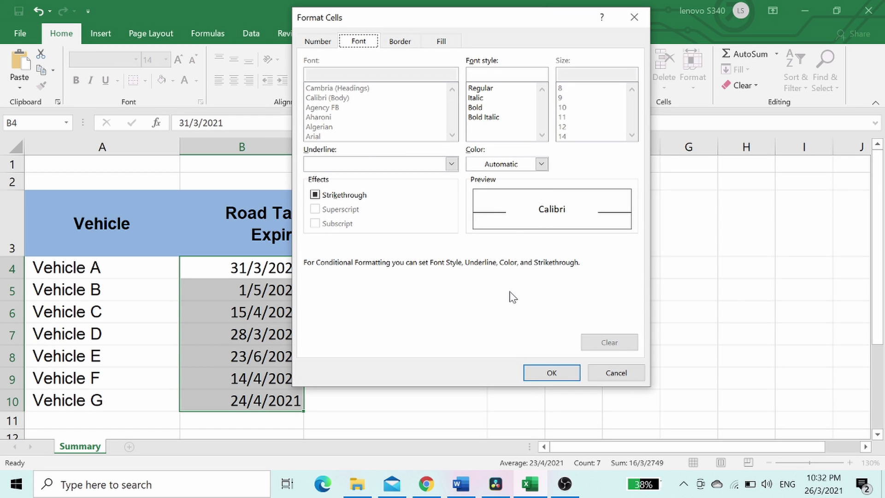
{"action": "left_click", "coordinate": [542, 164]}
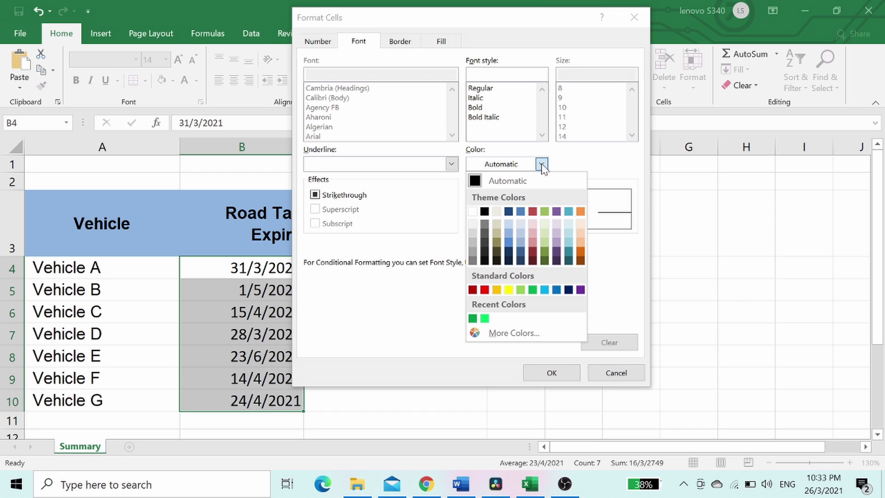
{"action": "left_click", "coordinate": [474, 212]}
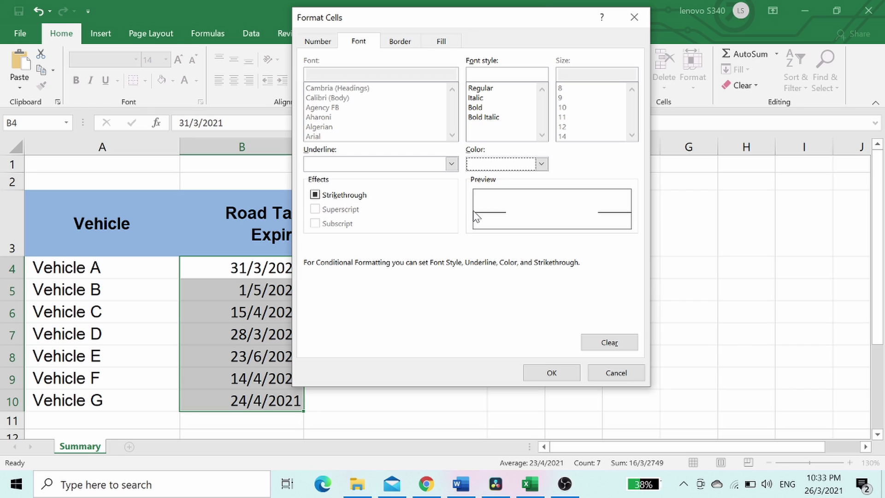
{"action": "left_click", "coordinate": [444, 42]}
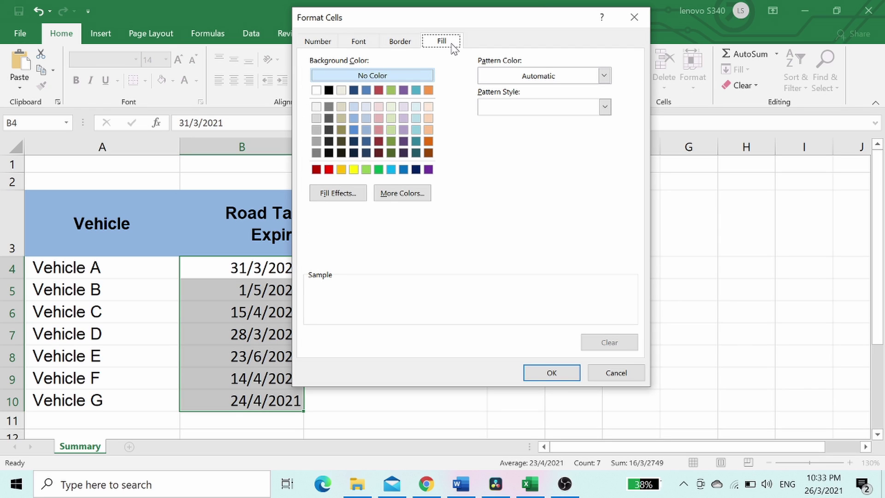
{"action": "left_click", "coordinate": [330, 169]}
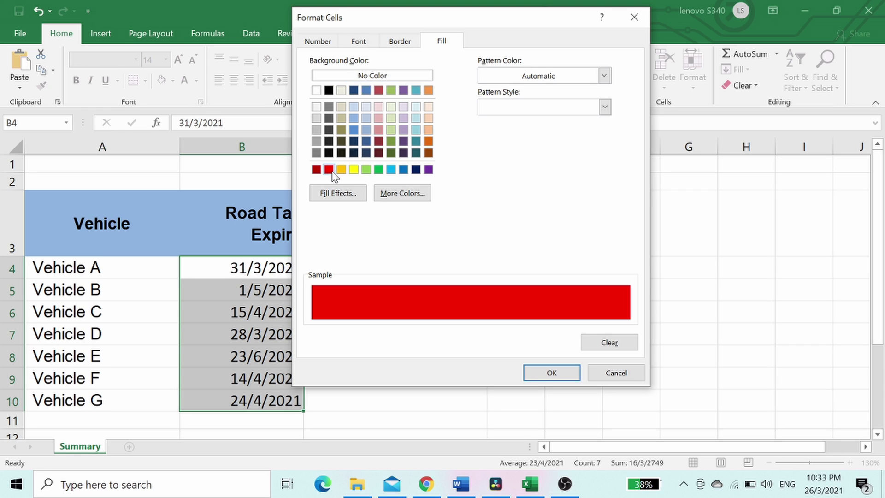
{"action": "left_click", "coordinate": [551, 373]}
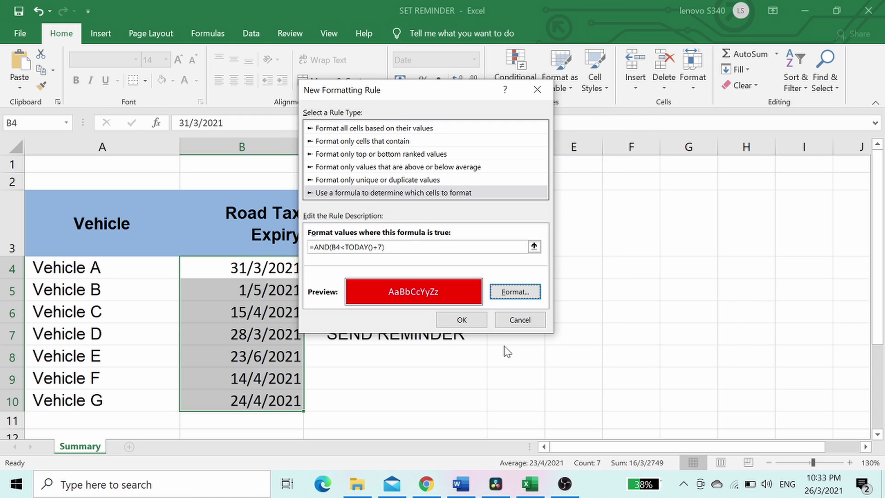
Confirm the rule and deselect, showing 31/3/2021 and 28/3/2021 filled red
{"action": "left_click", "coordinate": [462, 319]}
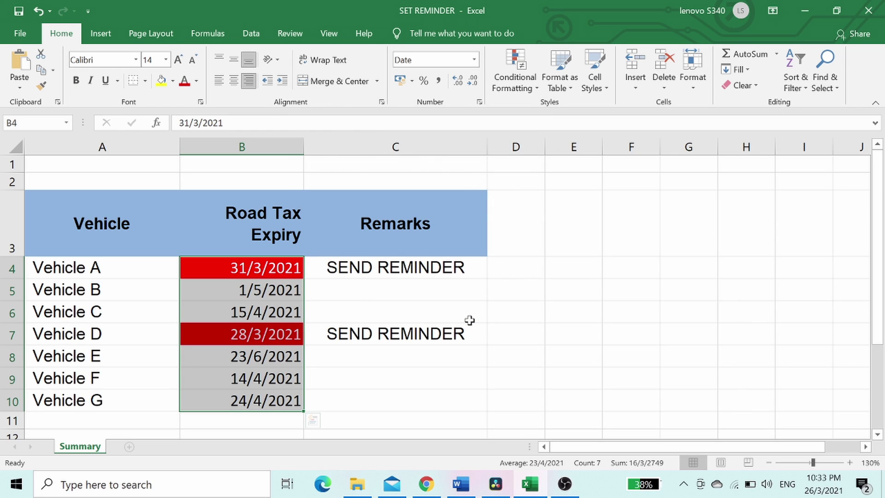
{"action": "left_click", "coordinate": [595, 419]}
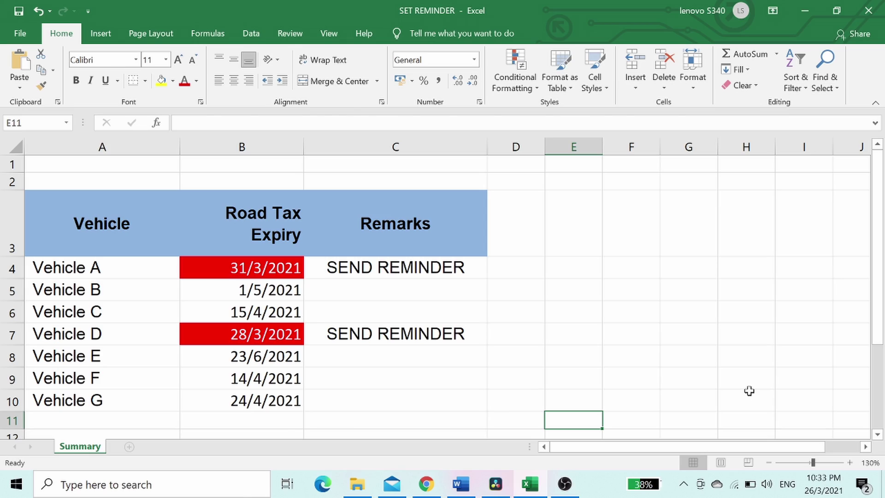